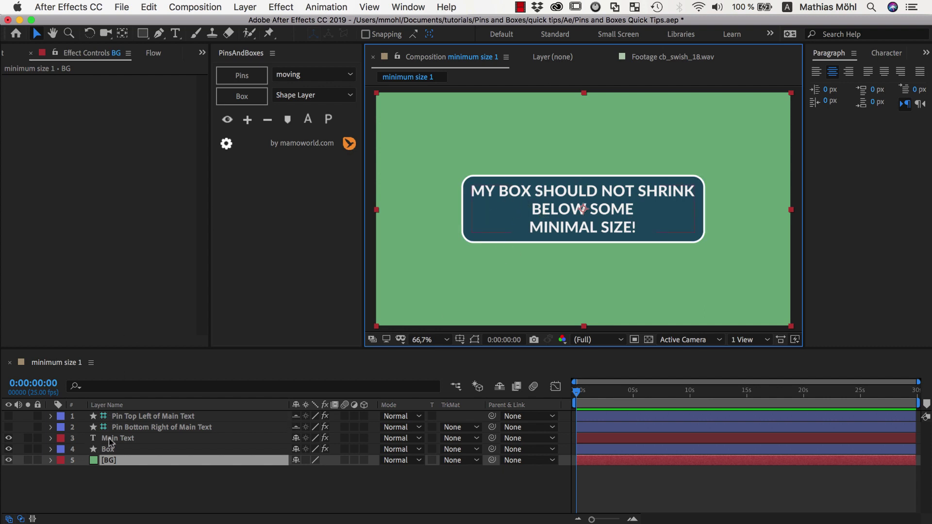
# - Select the Main Text layer, then the Box layer to show its Box effect with all margins at 40
pyautogui.click(116, 440)
pyautogui.click(113, 450)
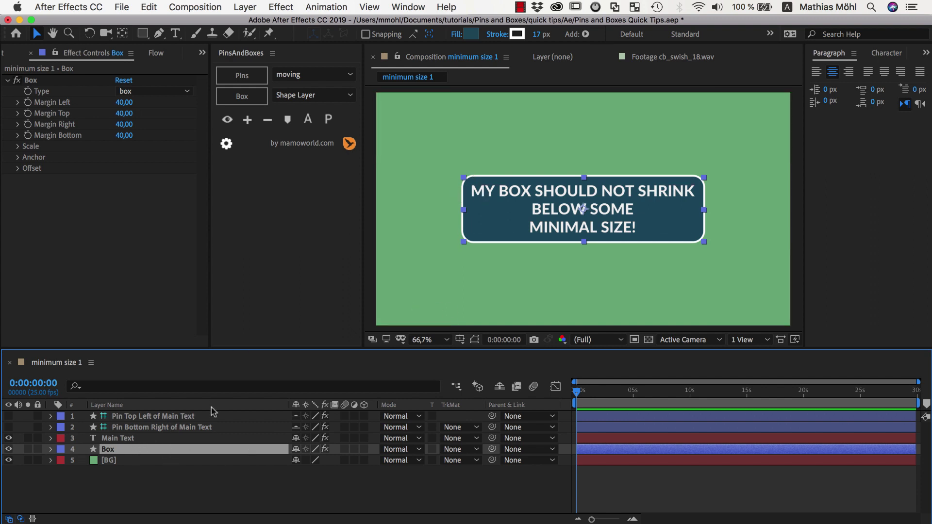
# - Show the two corner pins on the box and select the BG layer for locking
pyautogui.click(228, 120)
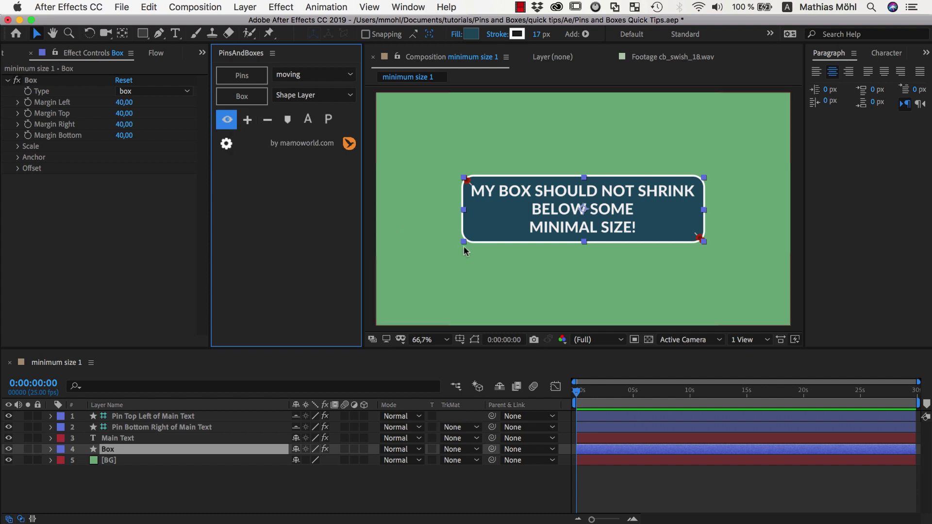
pyautogui.click(459, 209)
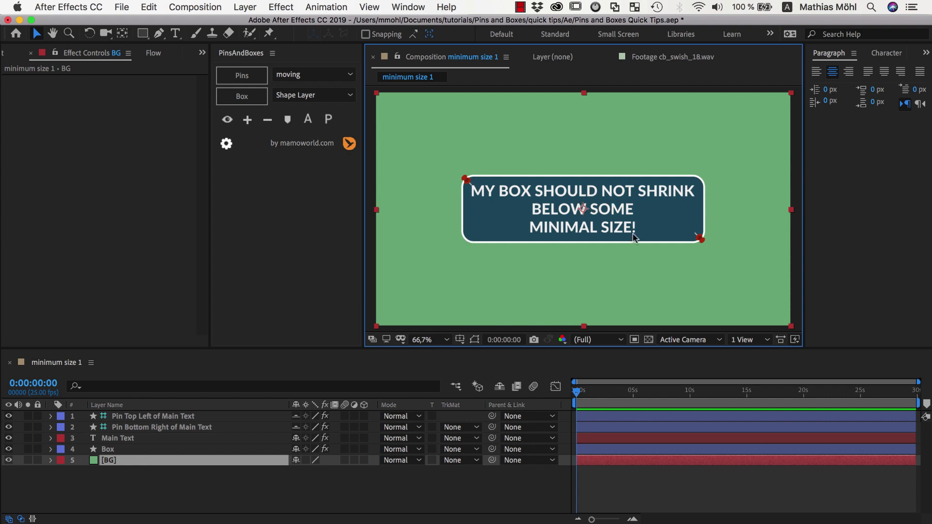
pyautogui.press('super+l')
pyautogui.doubleClick(586, 214)
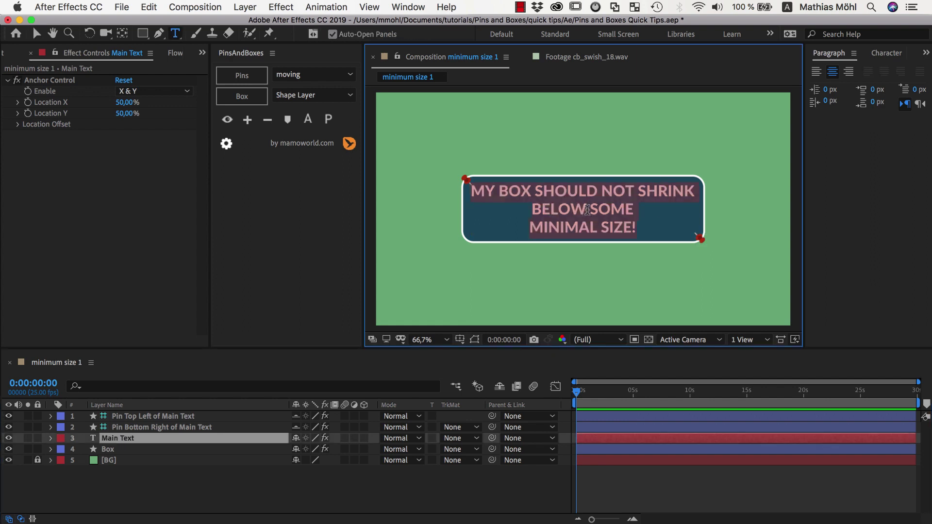
pyautogui.write('X')
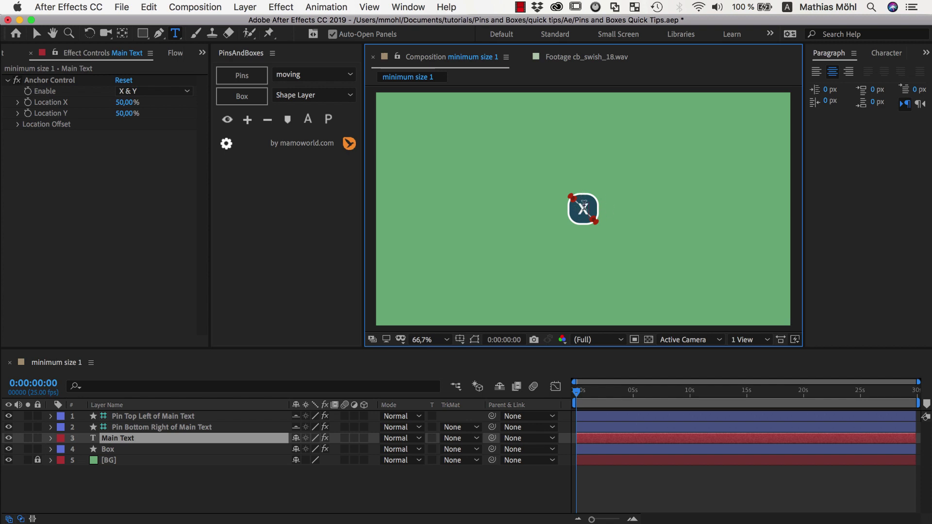
pyautogui.press('super+z')
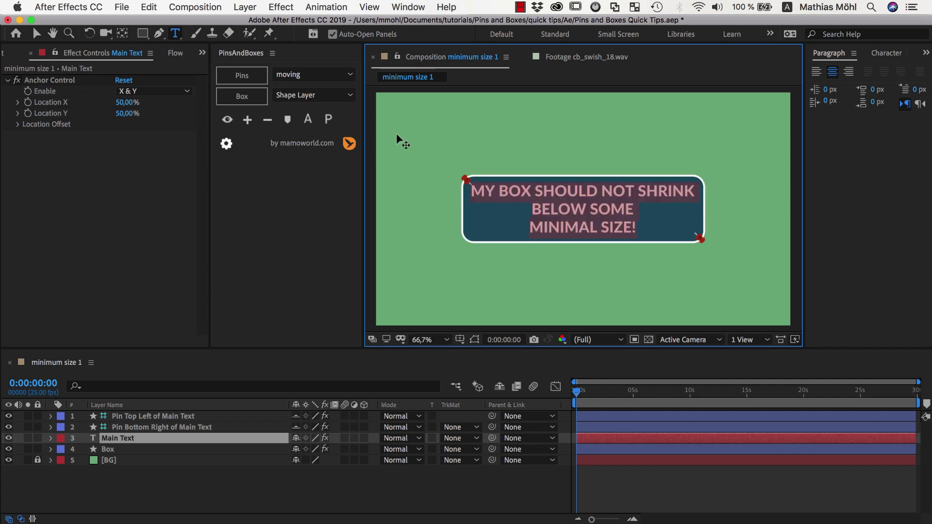
pyautogui.click(36, 33)
pyautogui.click(264, 217)
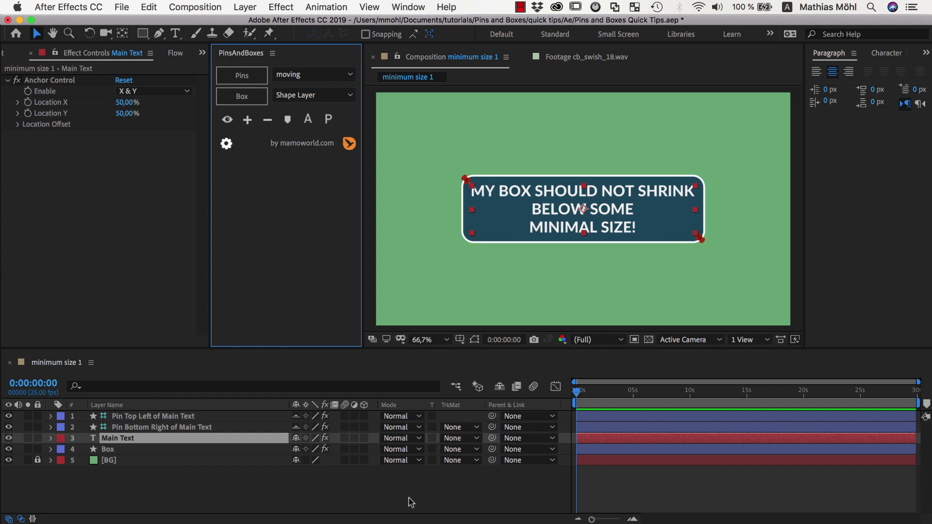
pyautogui.click(424, 491)
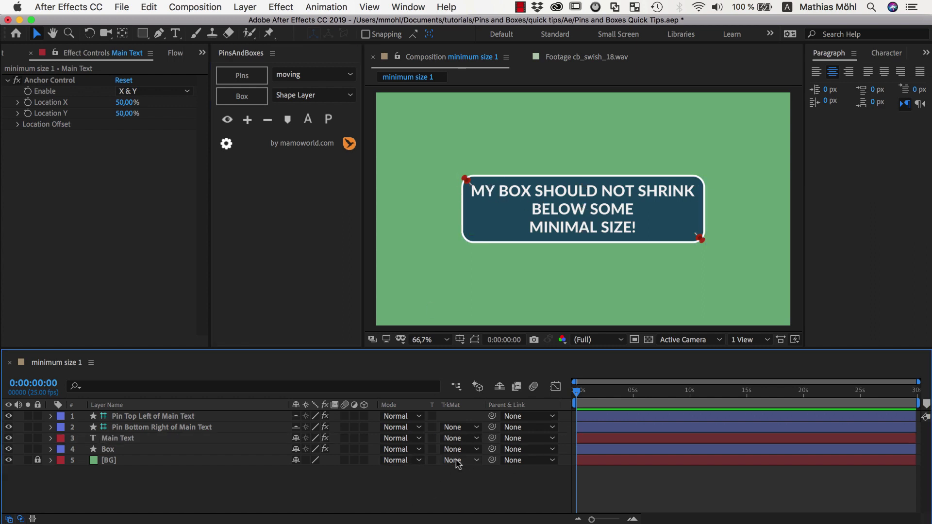
# - Create a new pin and place it inside the box above the O of BOX
pyautogui.click(254, 78)
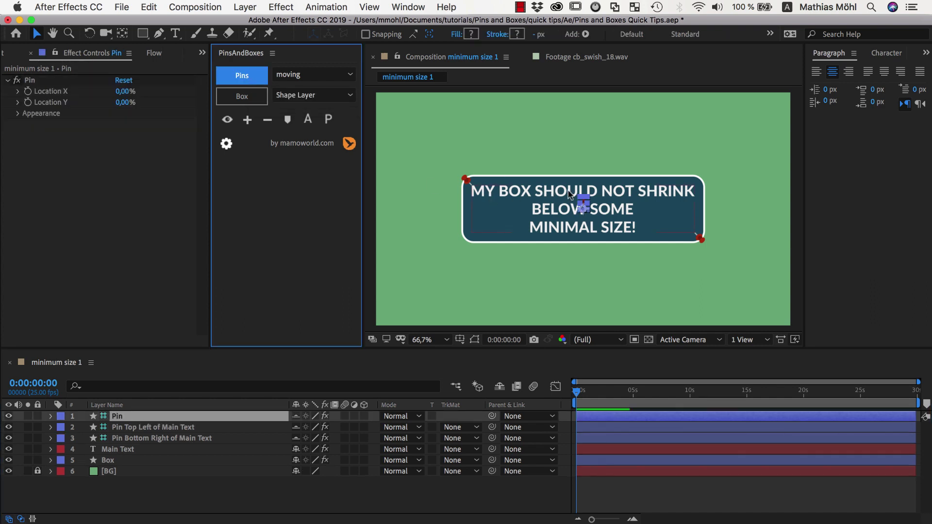
pyautogui.press('.')
pyautogui.press('.')
pyautogui.moveTo(584, 189); pyautogui.dragTo(501, 105)
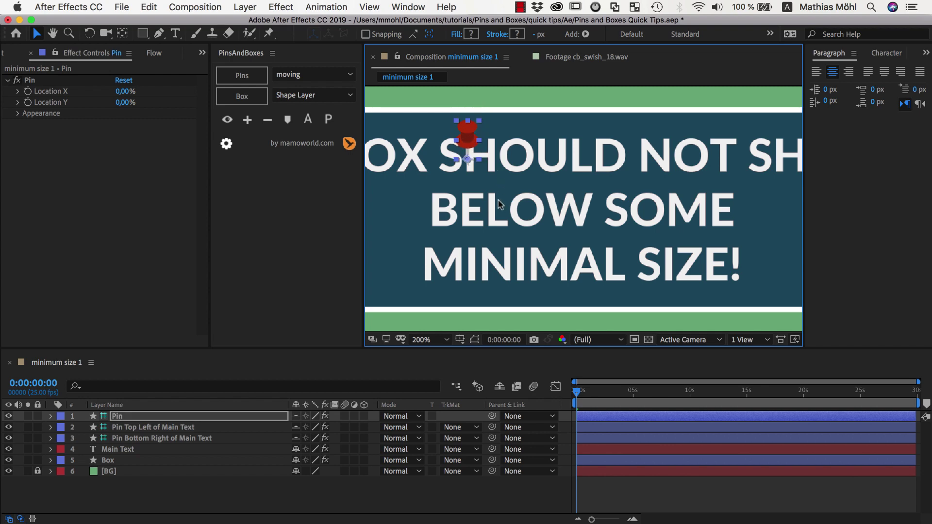
pyautogui.press(',')
pyautogui.moveTo(526, 173); pyautogui.dragTo(483, 168)
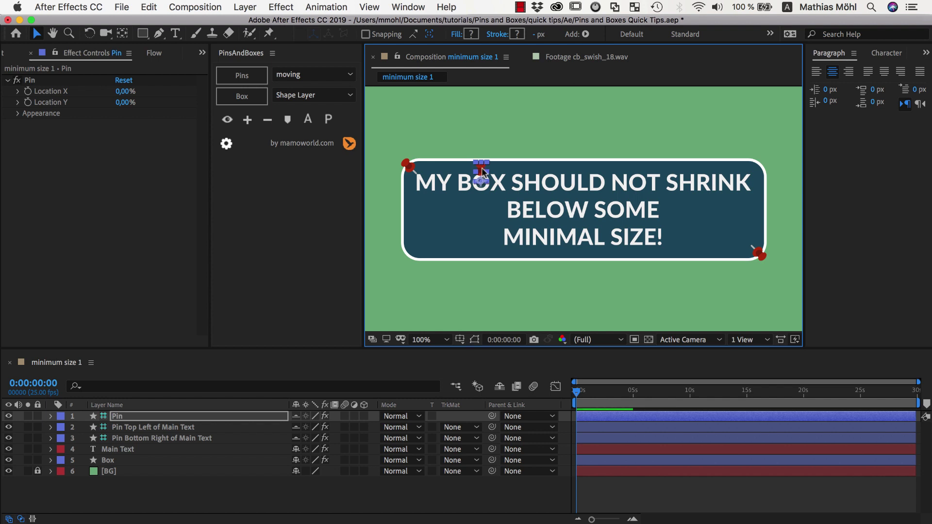
# - Duplicate the pin beside SOME, then add both pins to the Box layer
pyautogui.press('super+d')
pyautogui.moveTo(481, 167); pyautogui.dragTo(692, 218)
pyautogui.press('Return')
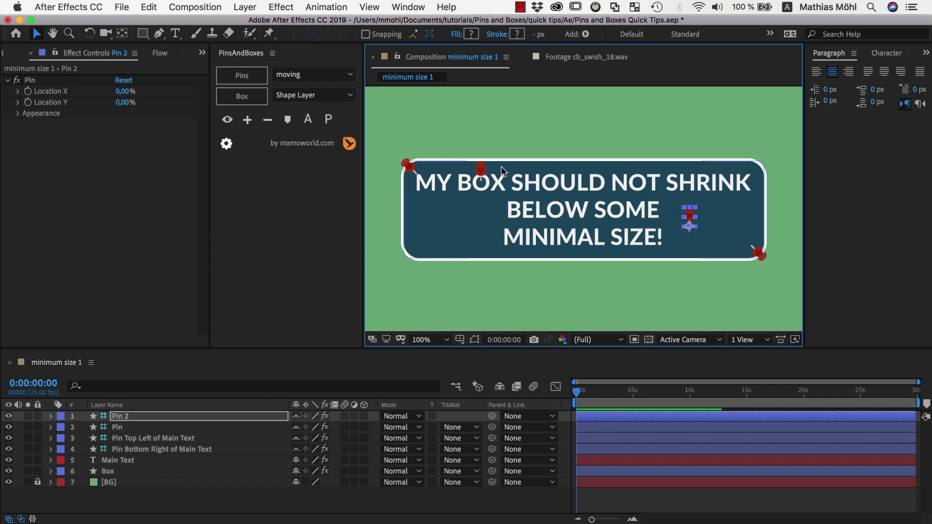
pyautogui.keyDown('shift'); pyautogui.click(482, 166); pyautogui.keyUp('shift')
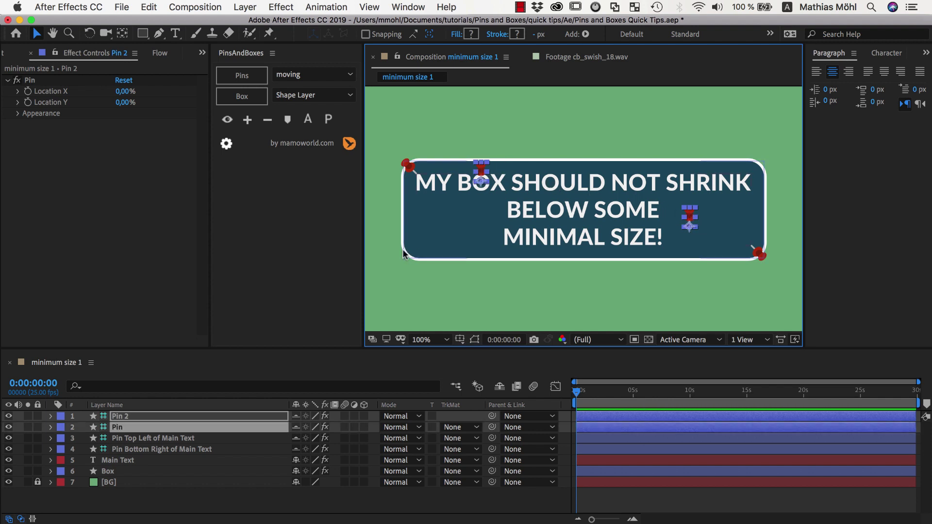
pyautogui.keyDown('shift'); pyautogui.click(456, 248); pyautogui.keyUp('shift')
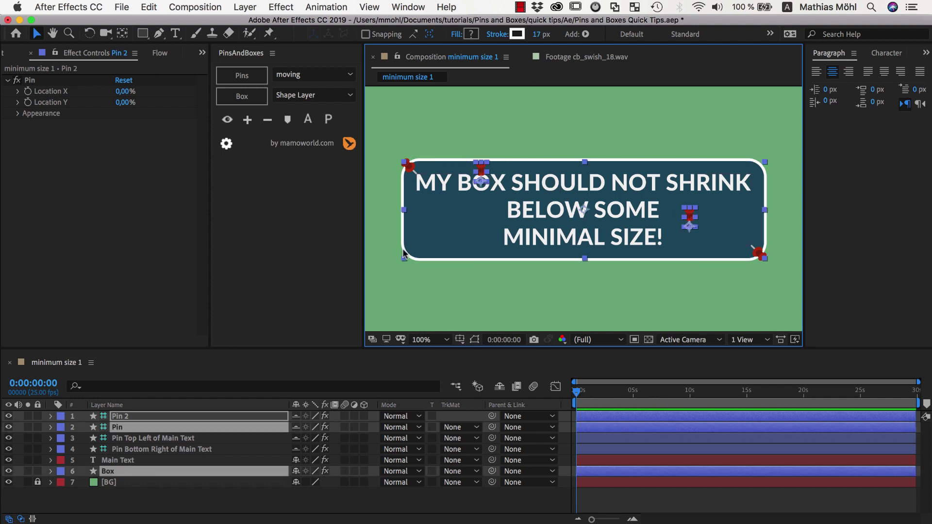
pyautogui.click(247, 121)
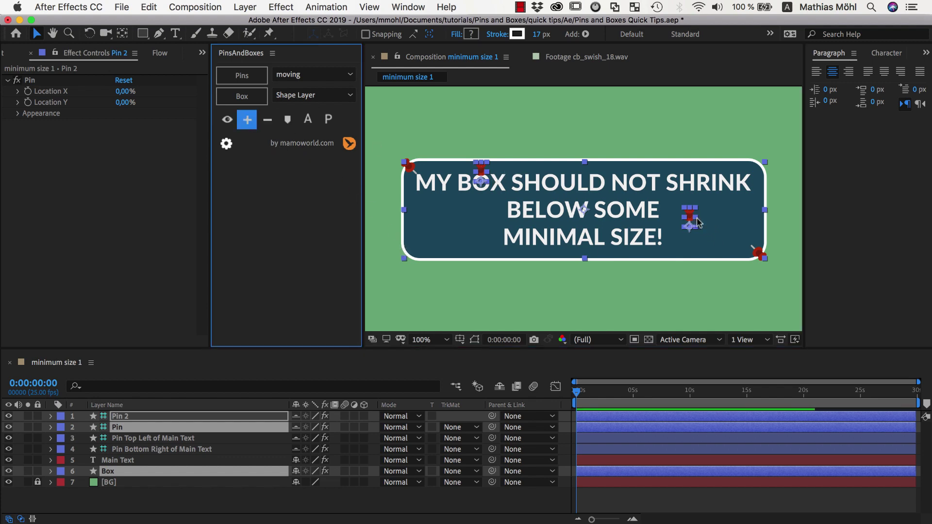
pyautogui.press('super+t')
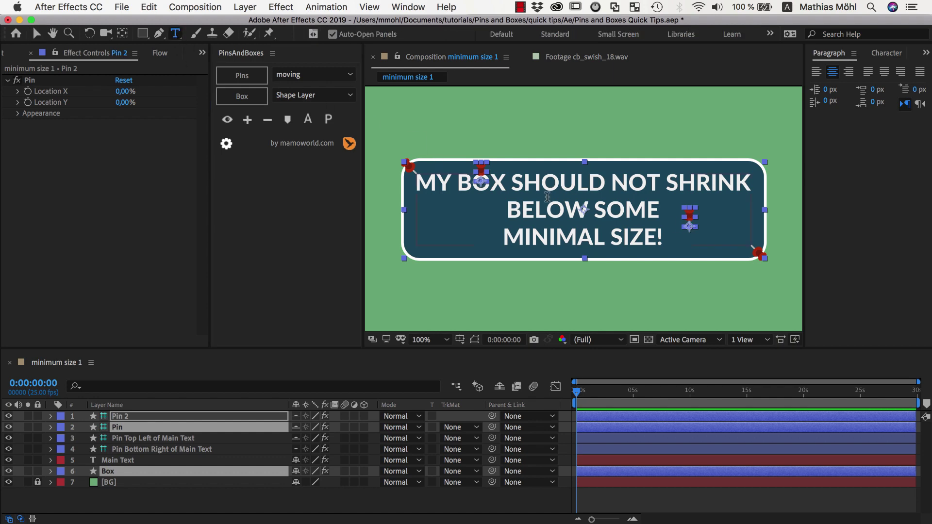
# - Change the main box text to X
pyautogui.click(563, 210)
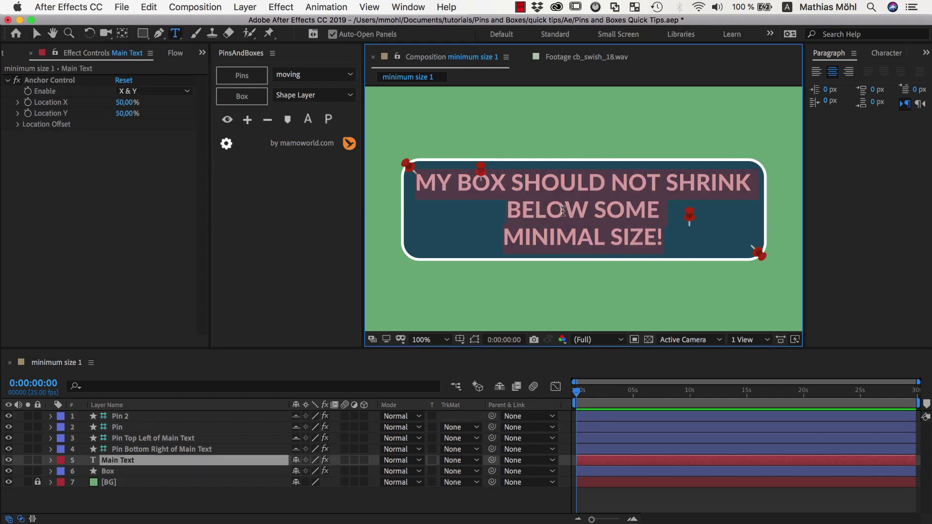
pyautogui.write('X')
pyautogui.press('Escape')
pyautogui.press('v')
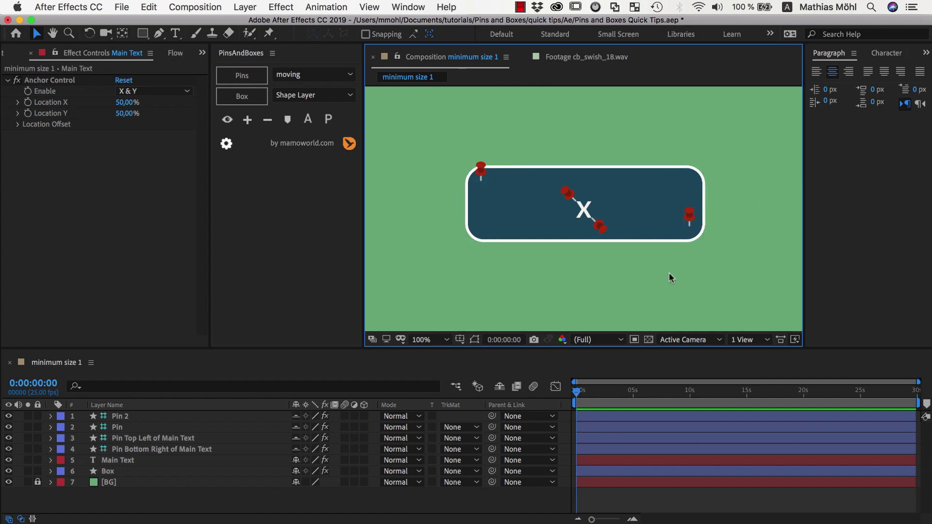
# - Move Pin 2 and the top-left pin to resize the box, then type a long test string
pyautogui.moveTo(690, 225); pyautogui.dragTo(677, 239)
pyautogui.click(483, 180)
pyautogui.moveTo(482, 181); pyautogui.dragTo(492, 184)
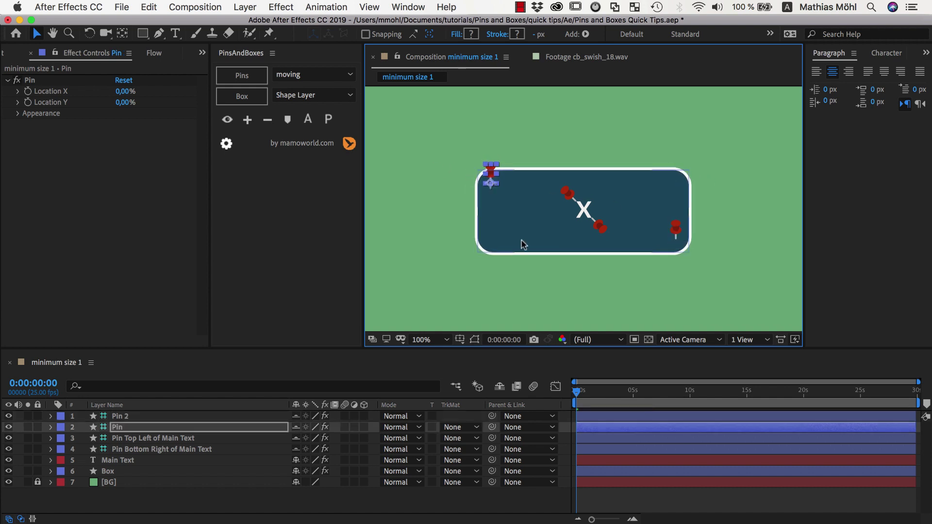
pyautogui.click(537, 311)
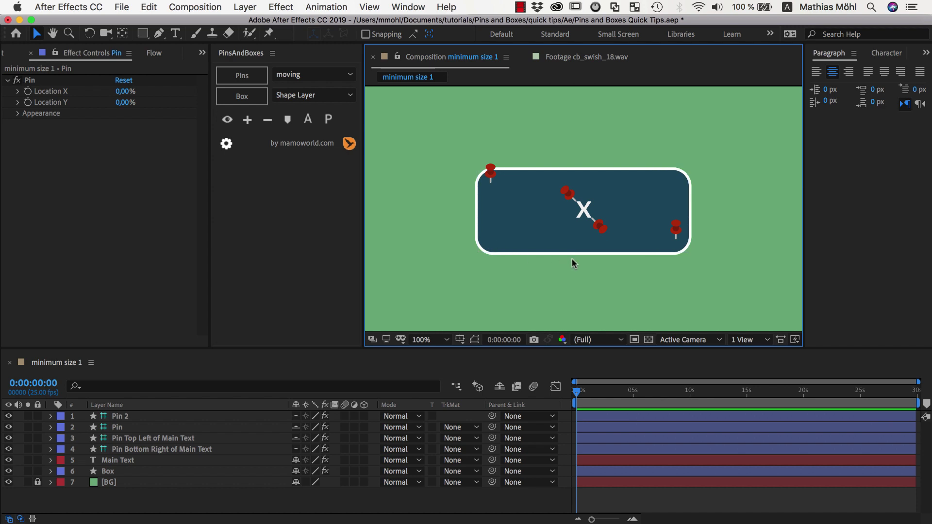
pyautogui.doubleClick(589, 212)
pyautogui.write('ASLKDJASLKDJASLKJDLAKSJDSLAJ')
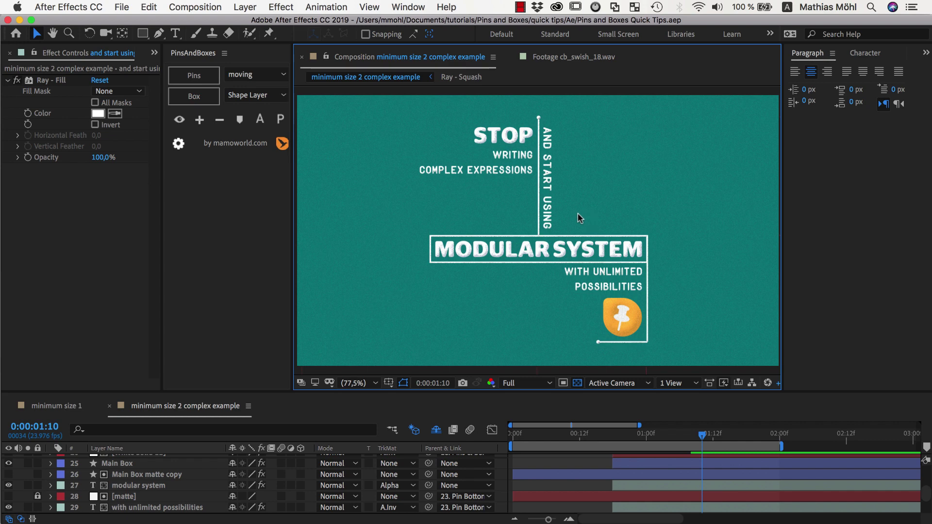
pyautogui.doubleClick(548, 213)
pyautogui.click(548, 214)
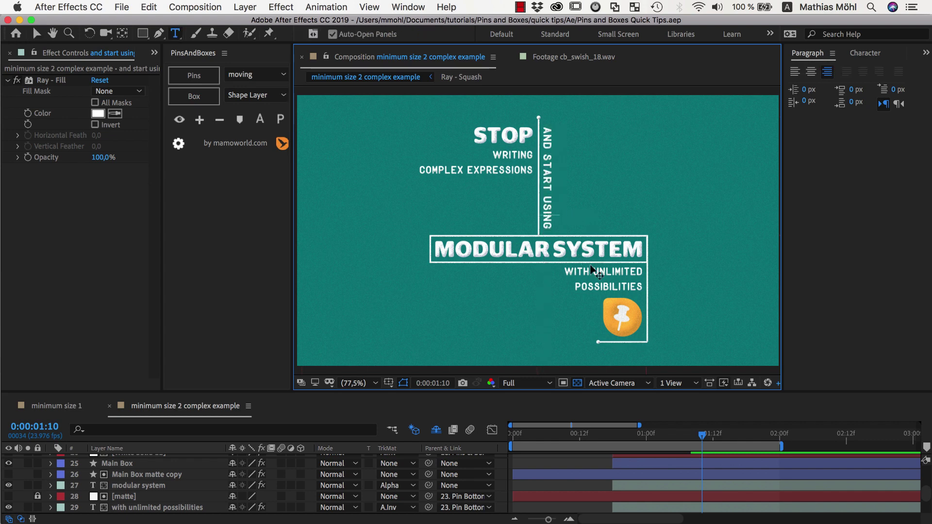
pyautogui.press('BackSpace')
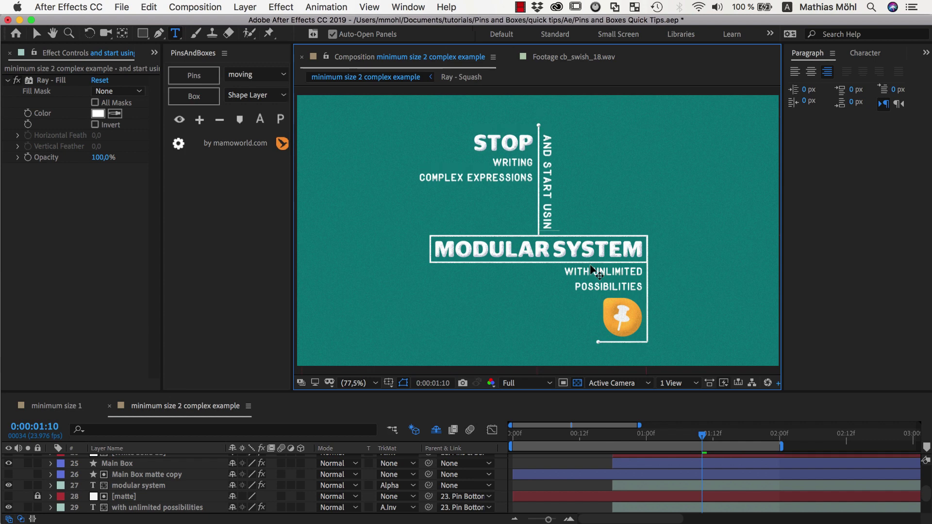
pyautogui.press('BackSpace')
pyautogui.press('BackSpace')
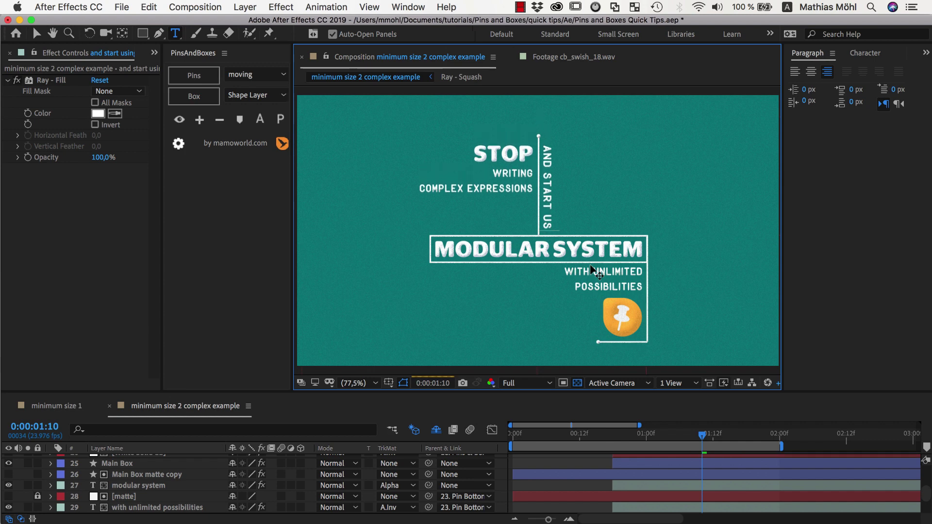
pyautogui.press('BackSpace')
pyautogui.press('BackSpace')
pyautogui.press('BackSpace')
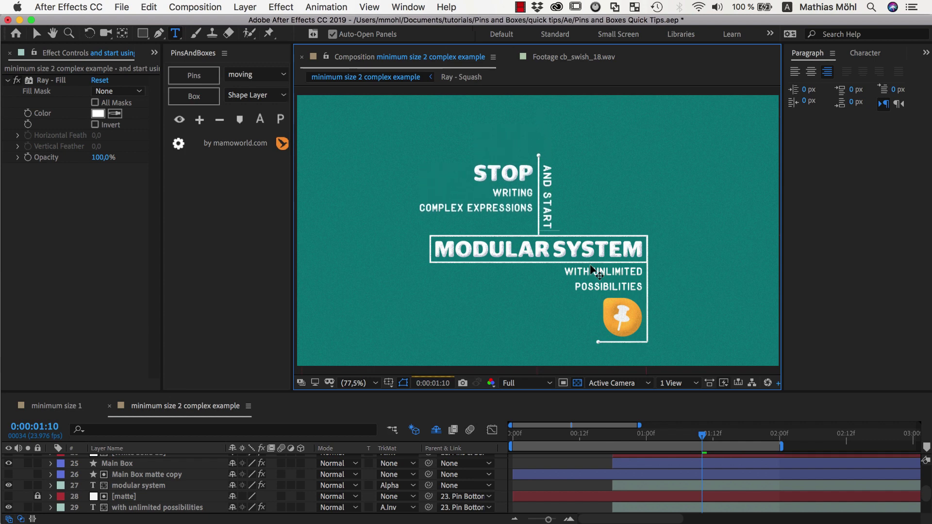
pyautogui.press('BackSpace')
pyautogui.press('BackSpace')
pyautogui.press('BackSpace')
pyautogui.press('BackSpace')
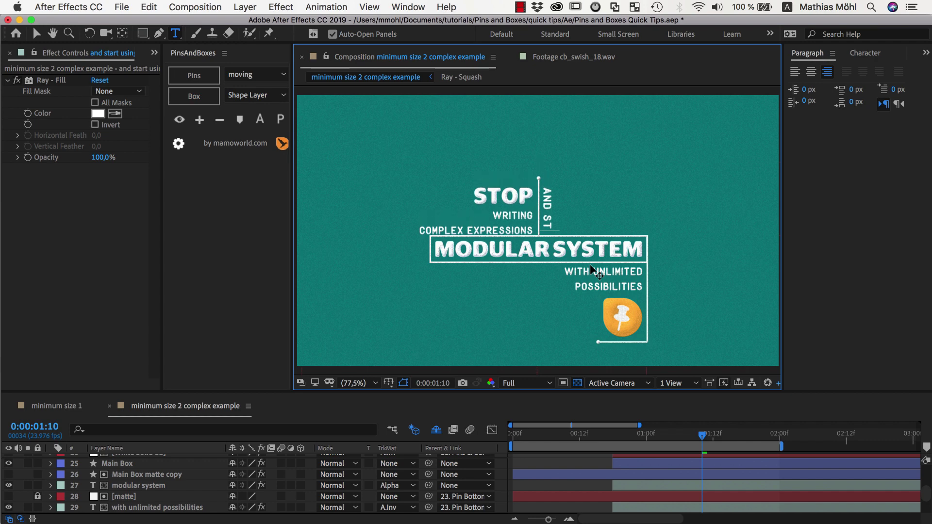
pyautogui.press('BackSpace')
pyautogui.press('BackSpace')
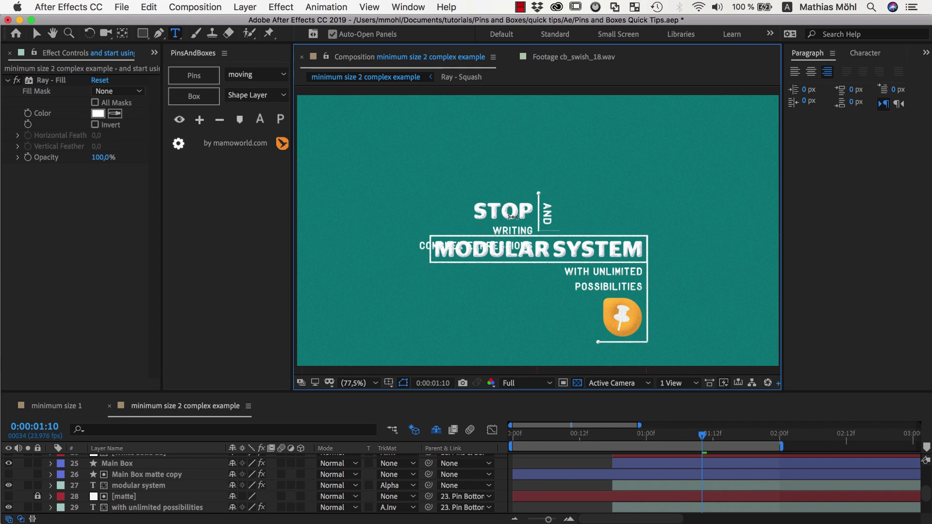
pyautogui.write('START USING')
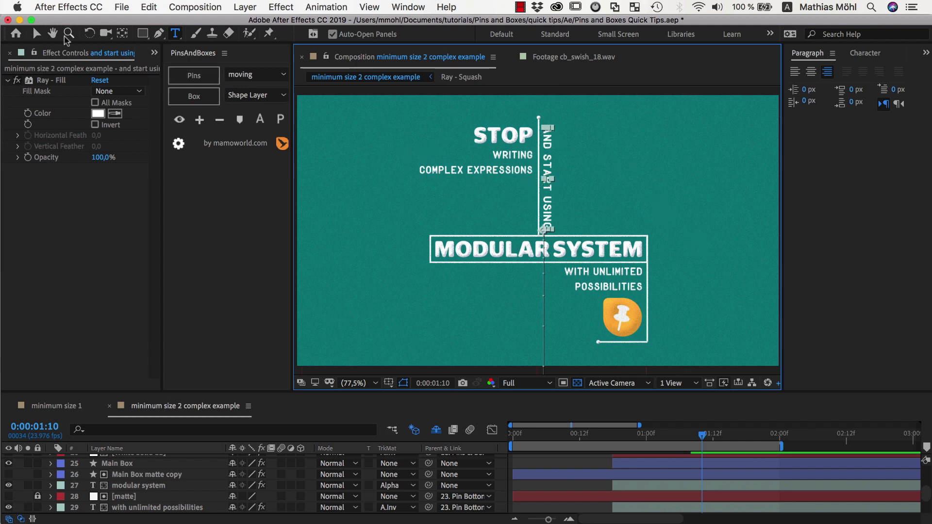
pyautogui.click(37, 33)
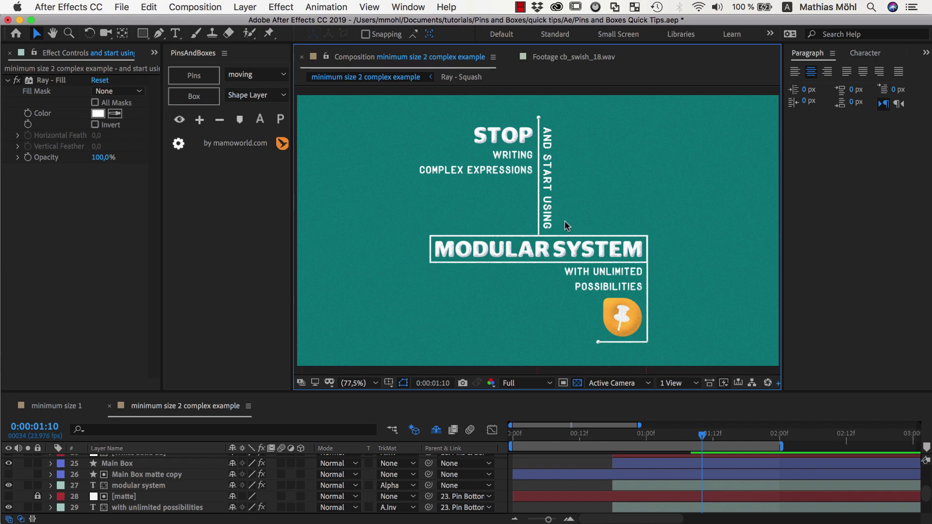
pyautogui.click(540, 251)
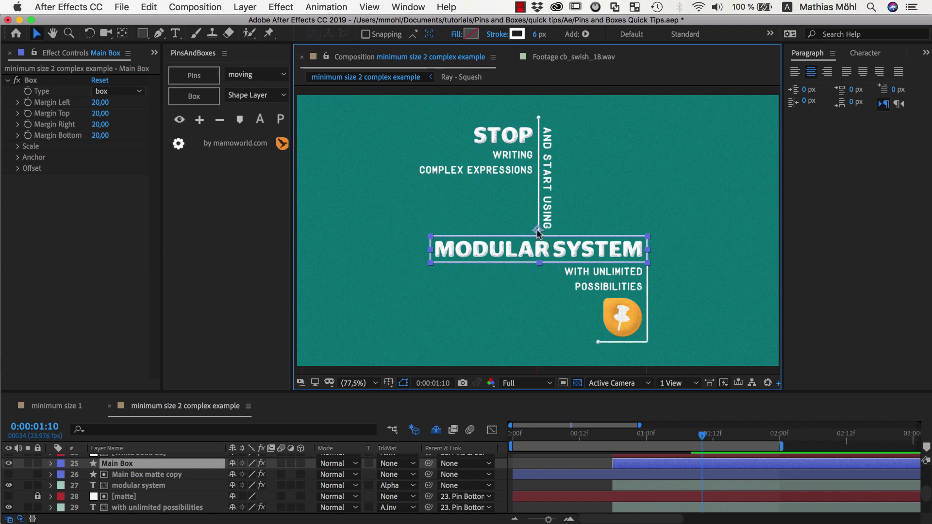
pyautogui.scroll(3, 537, 233)
pyautogui.click(180, 120)
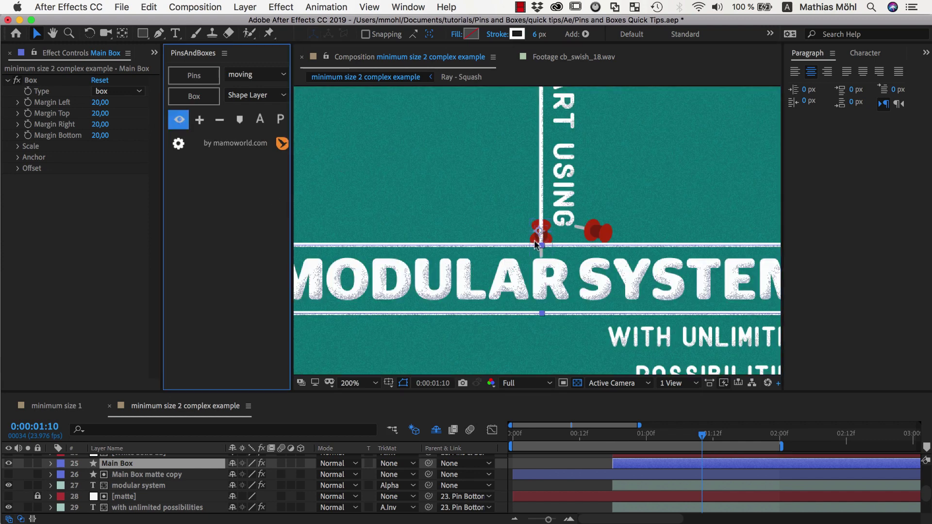
pyautogui.click(571, 171)
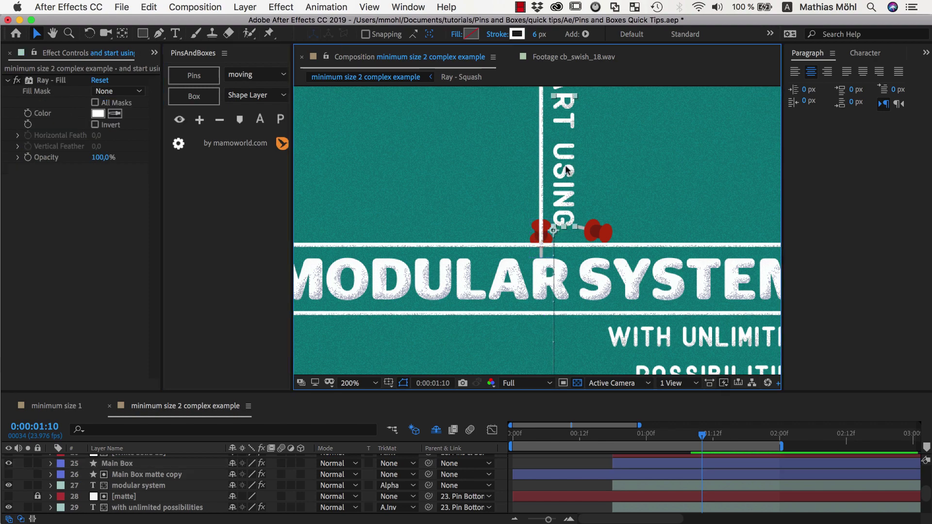
pyautogui.scroll(-3, 558, 156)
pyautogui.scroll(1, 549, 165)
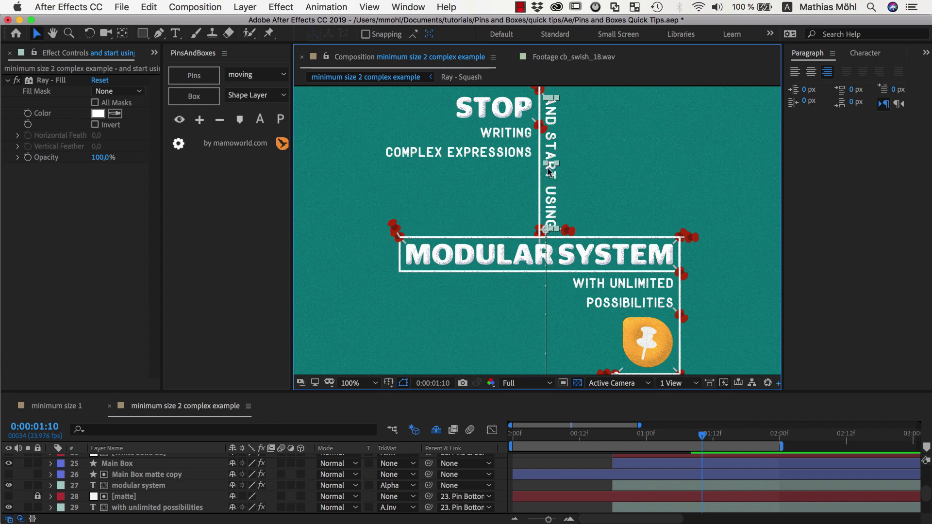
pyautogui.scroll(3, 558, 204)
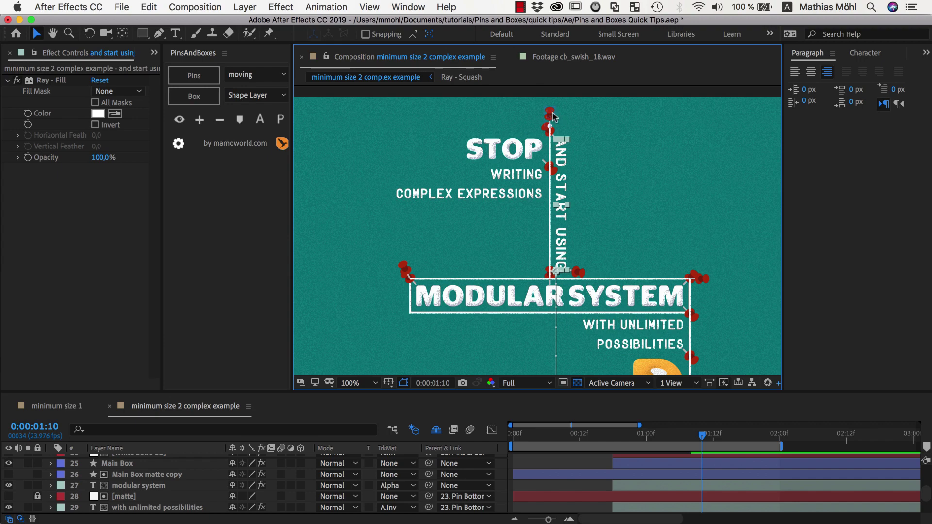
pyautogui.press('.')
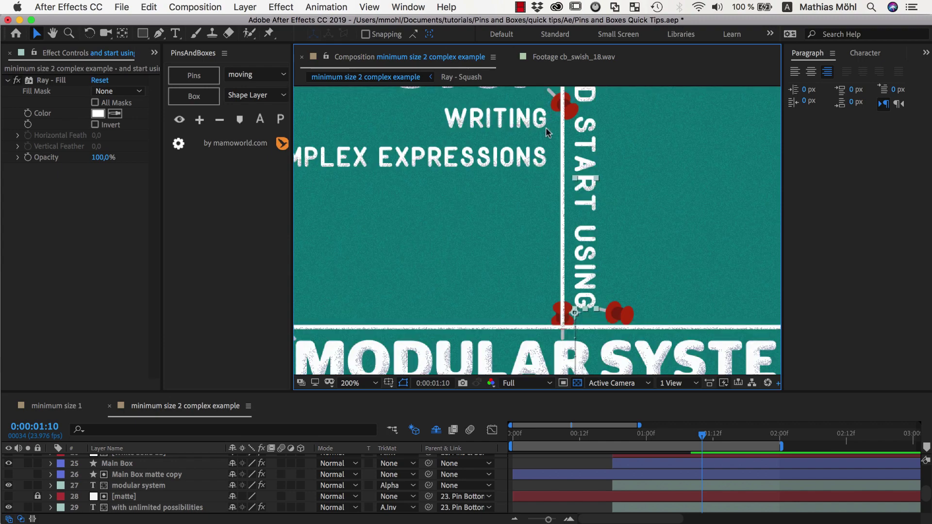
pyautogui.scroll(5, 548, 134)
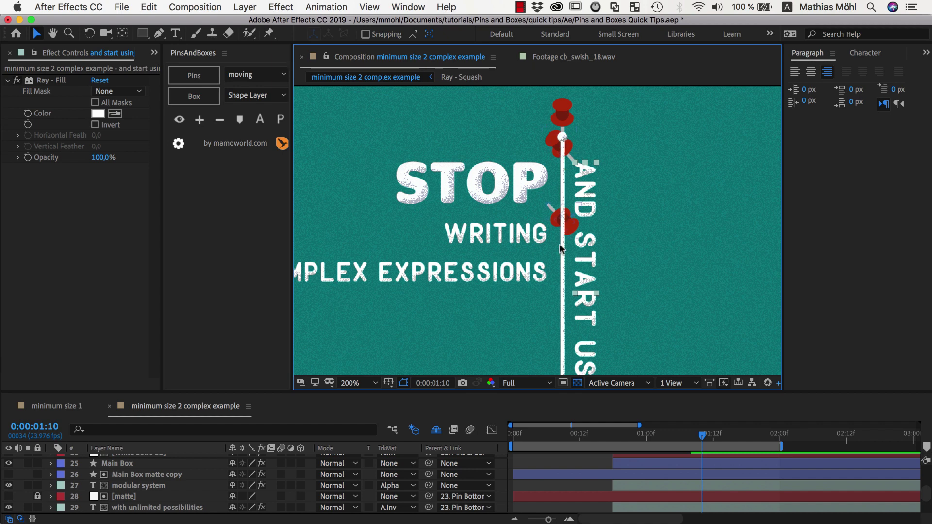
pyautogui.press(',')
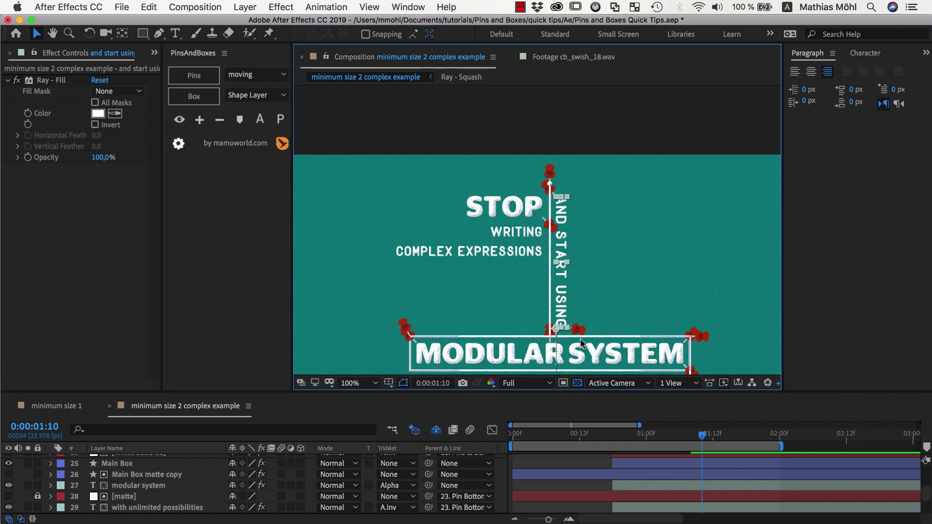
pyautogui.click(558, 183)
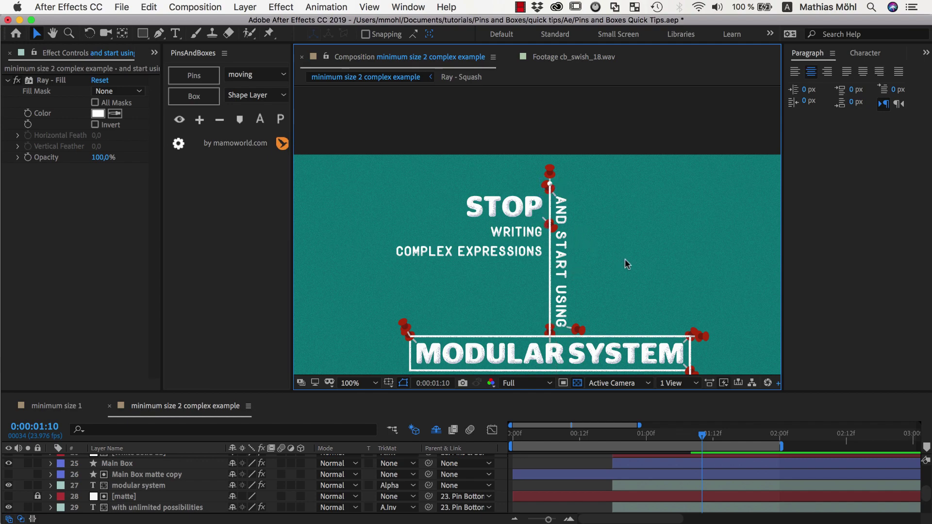
pyautogui.click(590, 466)
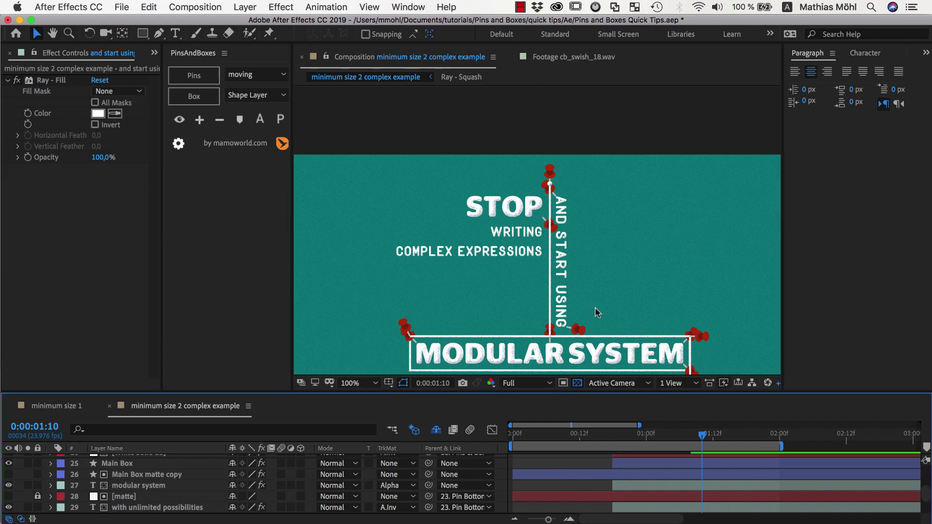
# - Create a new pin and place it on the upper part of the vertical line
pyautogui.click(195, 76)
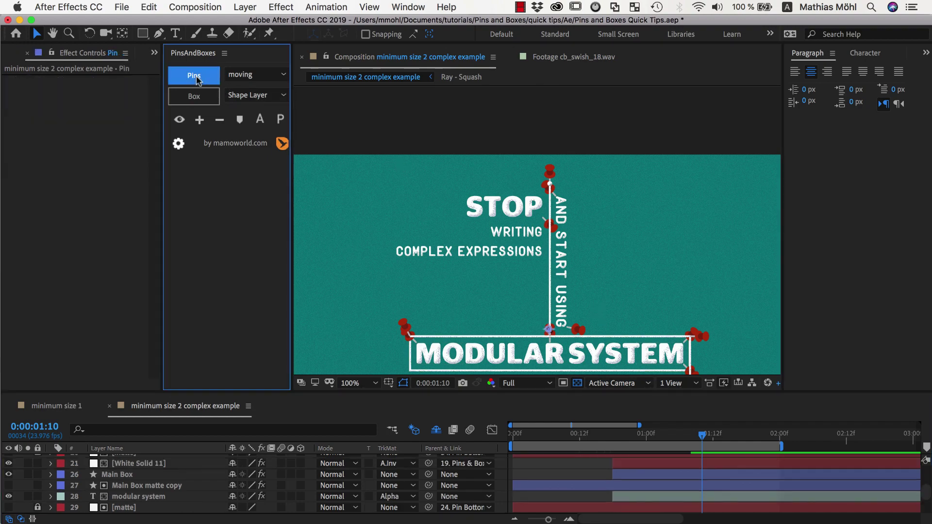
pyautogui.moveTo(550, 323); pyautogui.dragTo(560, 194)
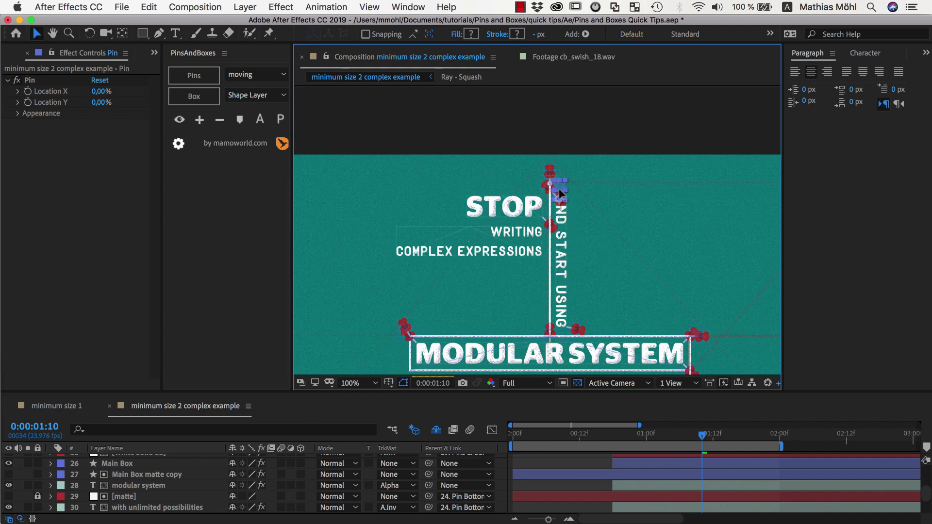
pyautogui.scroll(3, 563, 189)
pyautogui.scroll(-1, 558, 155)
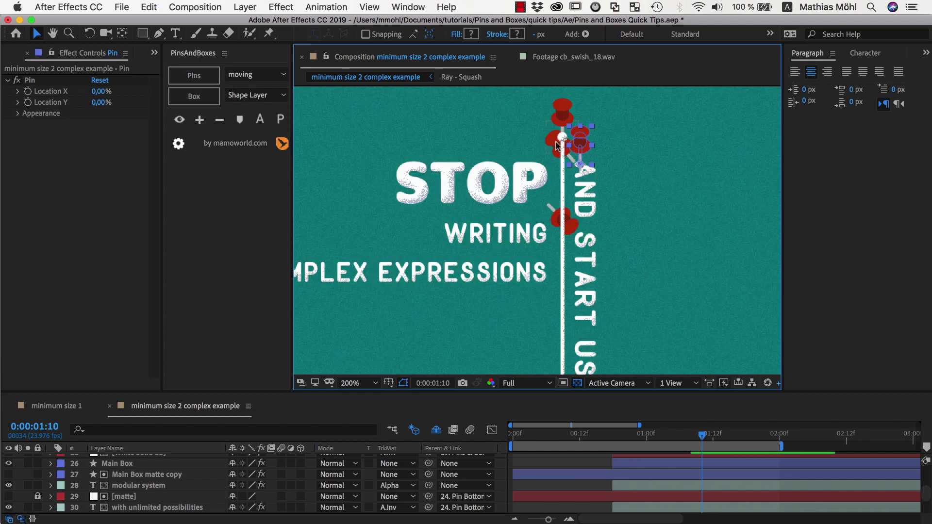
pyautogui.moveTo(582, 147); pyautogui.dragTo(577, 231)
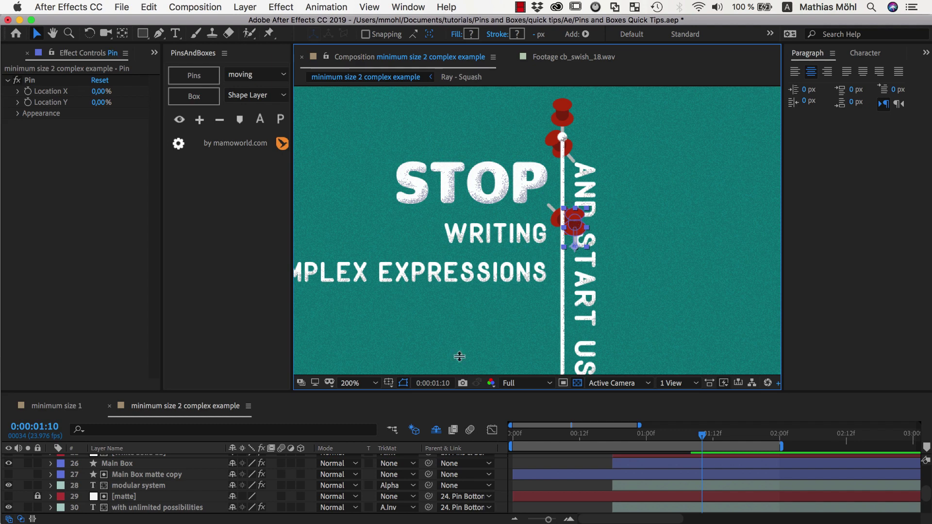
# - Add pins to the vertical line top part layer and the vertical AND START USING text
pyautogui.scroll(10, 125, 488)
pyautogui.click(136, 470)
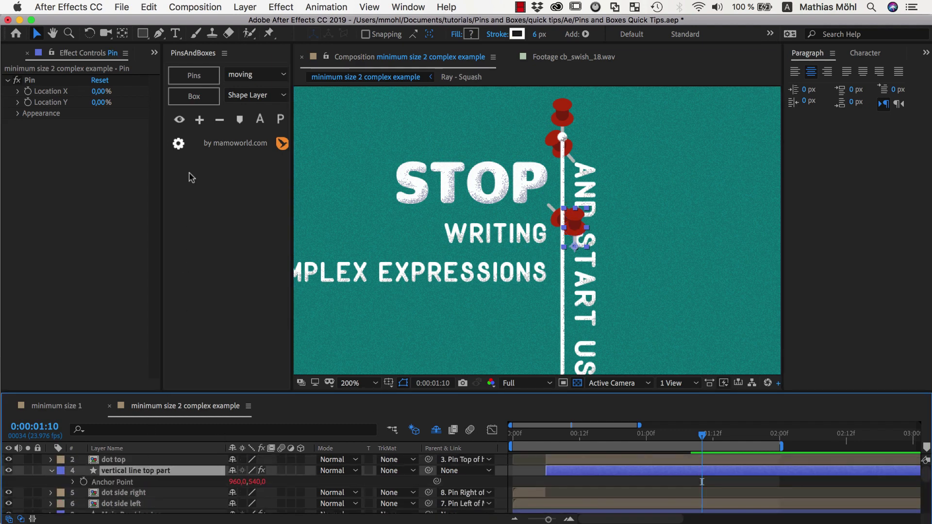
pyautogui.click(199, 121)
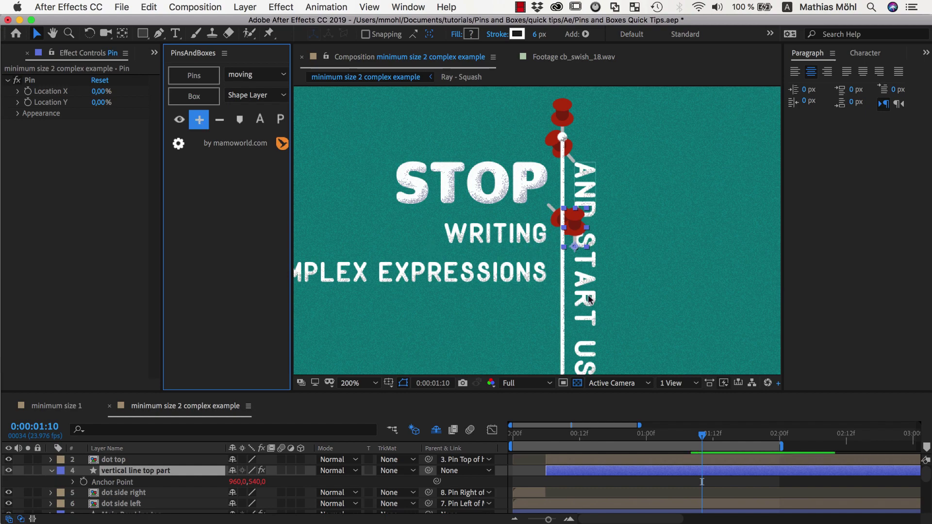
pyautogui.click(593, 322)
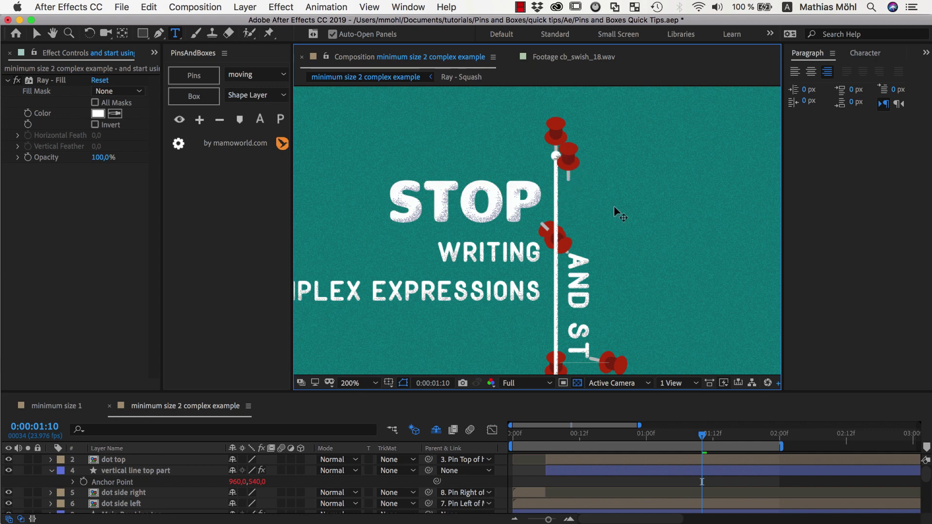
pyautogui.scroll(-1, 631, 221)
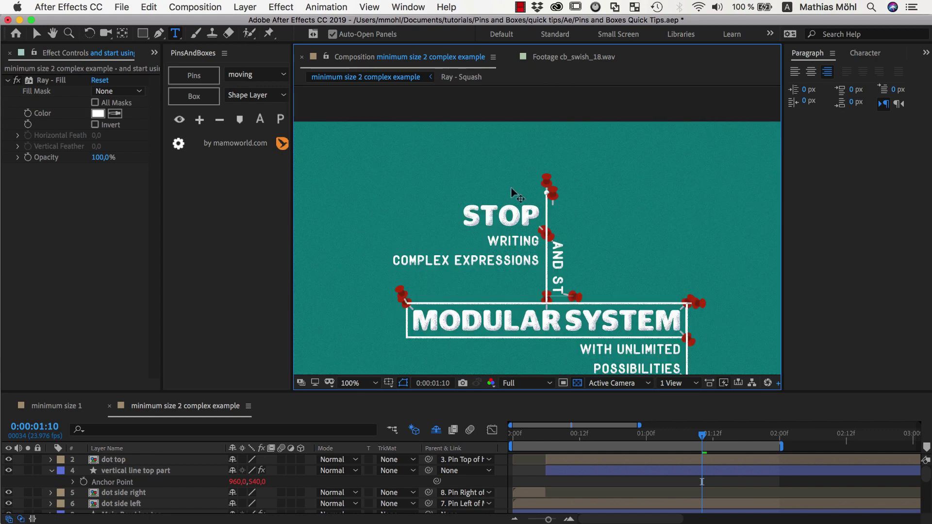
pyautogui.click(36, 34)
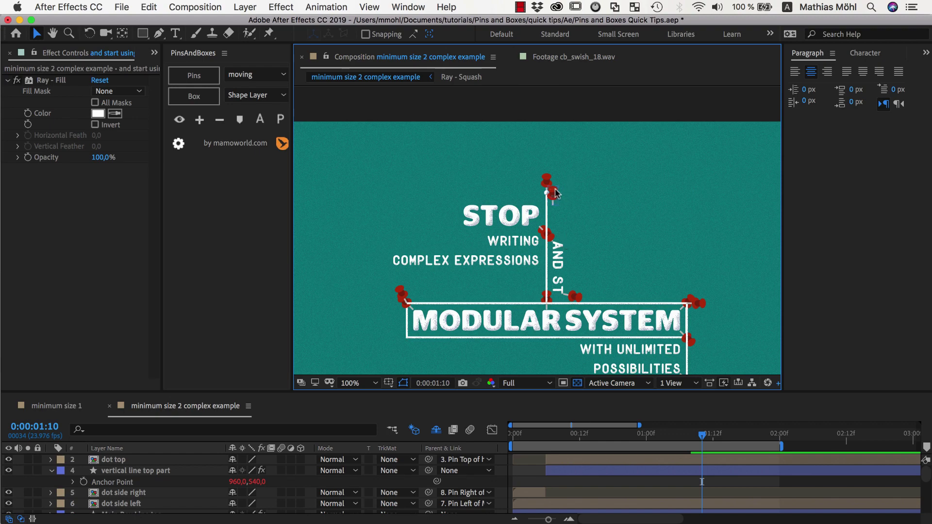
pyautogui.click(520, 330)
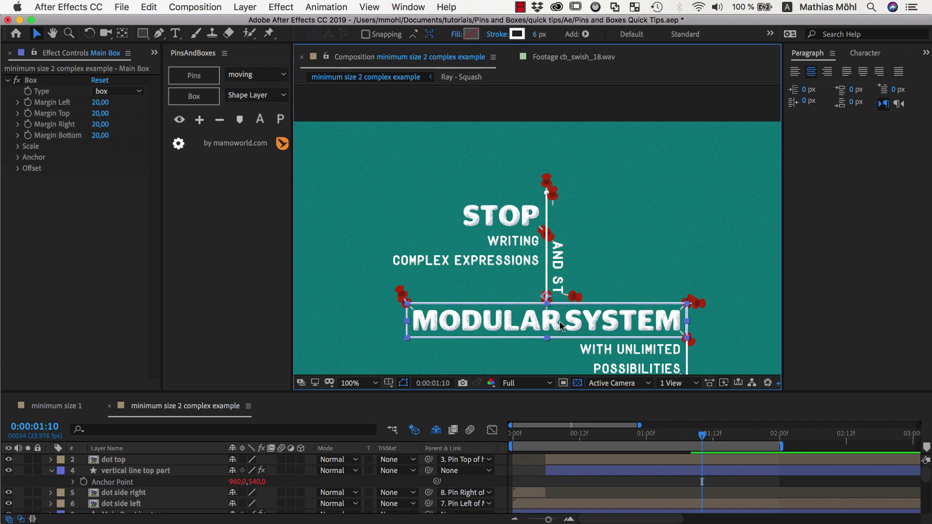
pyautogui.press('super+t')
pyautogui.click(518, 324)
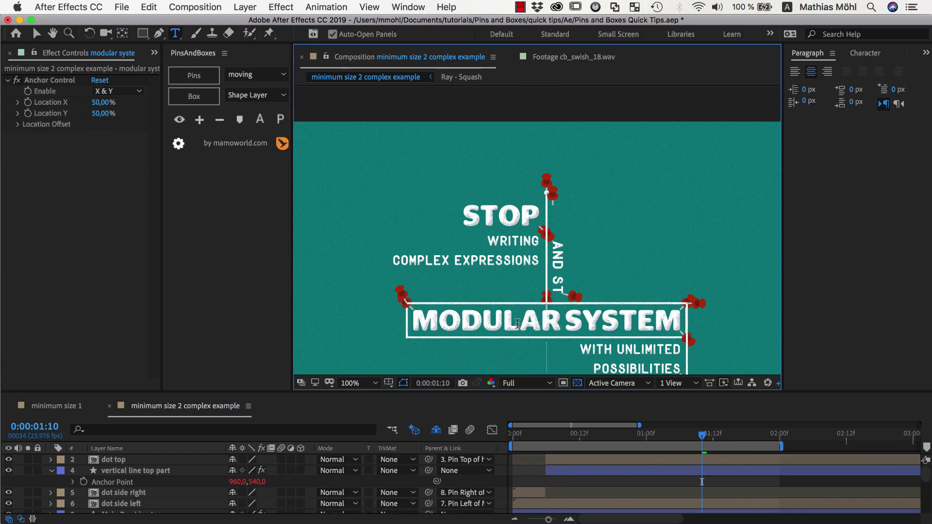
pyautogui.write('SECOND')
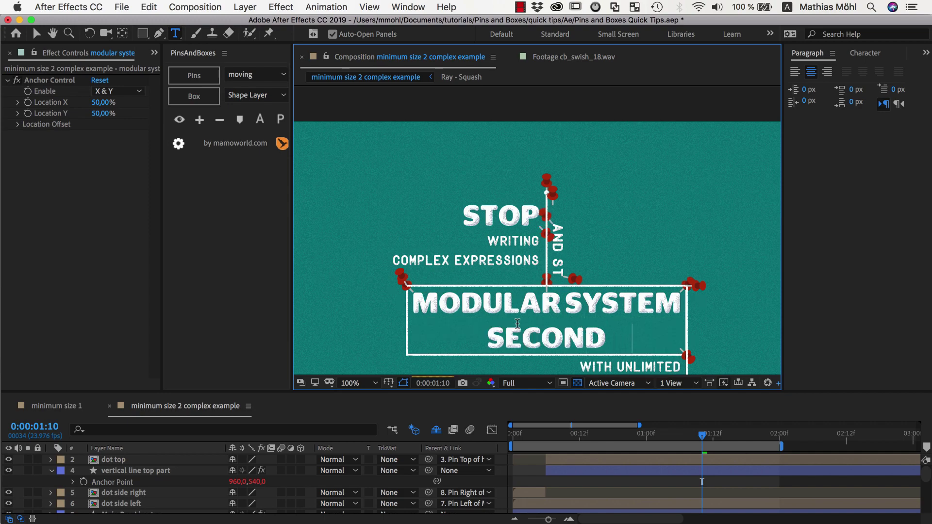
pyautogui.write(' LINE')
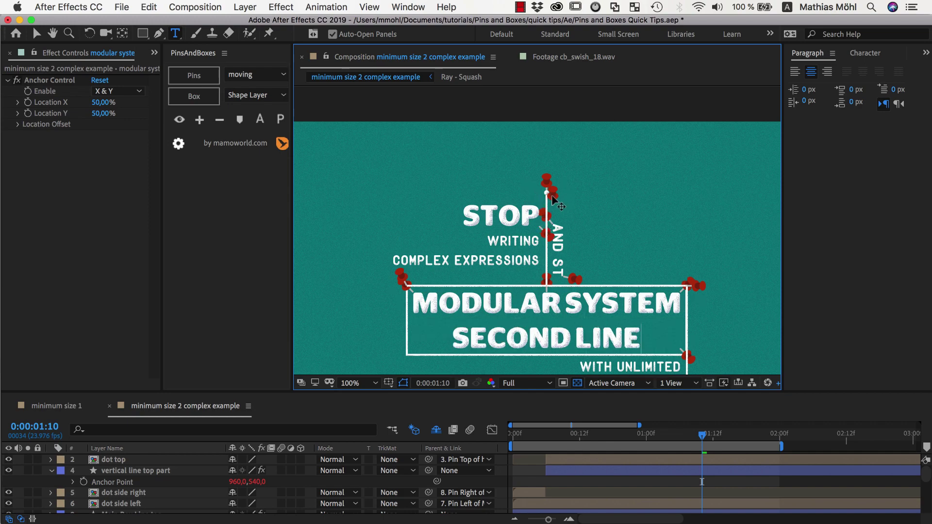
pyautogui.press('Return')
pyautogui.write('THIRD LINE')
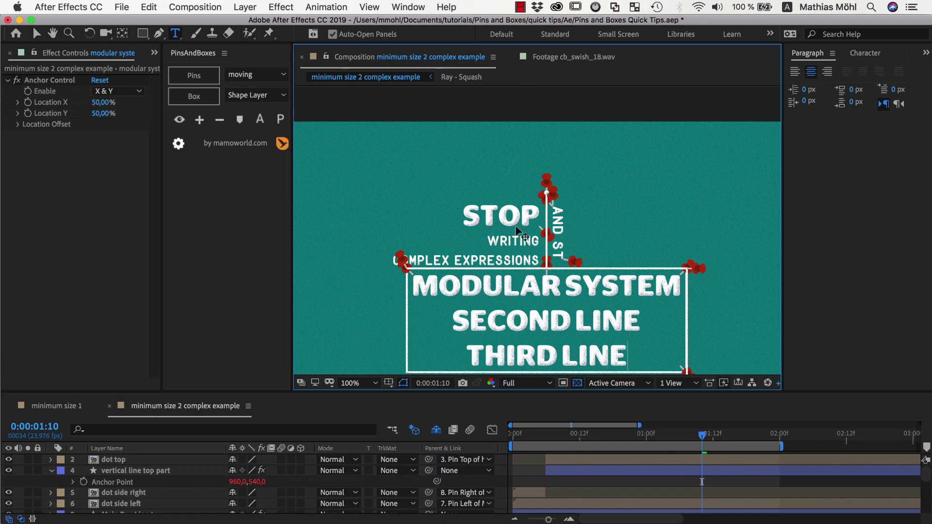
pyautogui.press('Escape')
pyautogui.press('v')
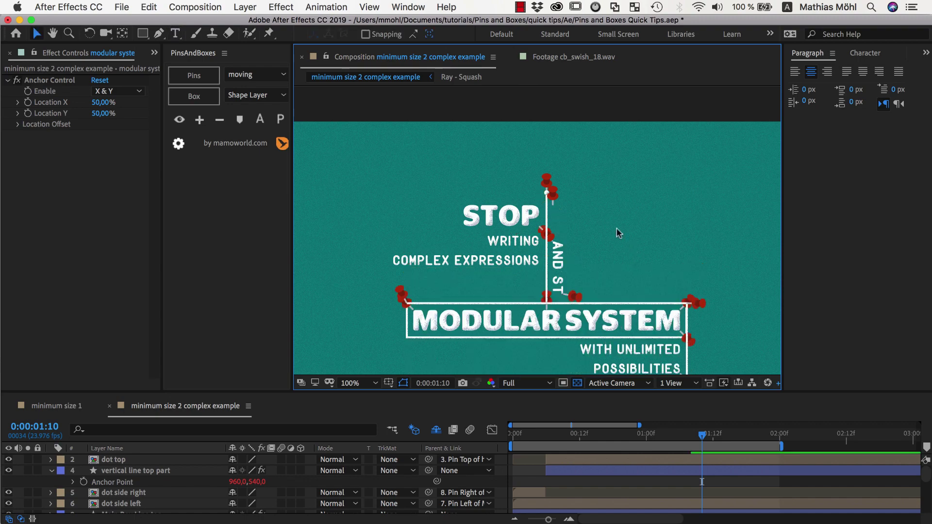
# - Compare the new top pin with the box's top pin to identify their layers
pyautogui.click(552, 196)
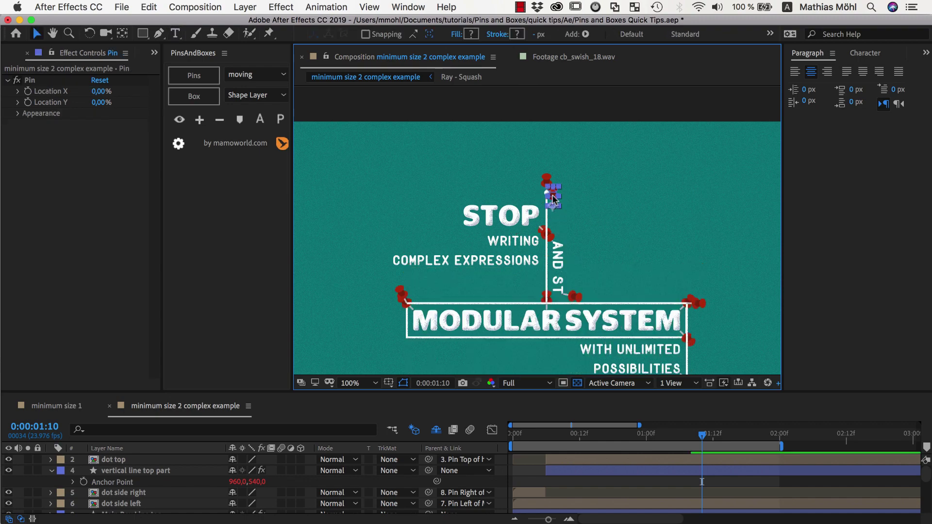
pyautogui.click(546, 300)
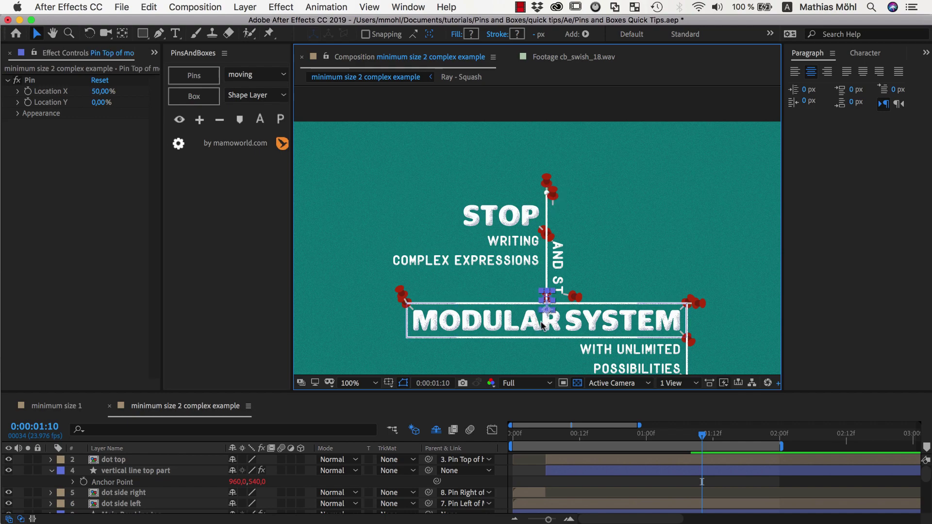
pyautogui.click(553, 201)
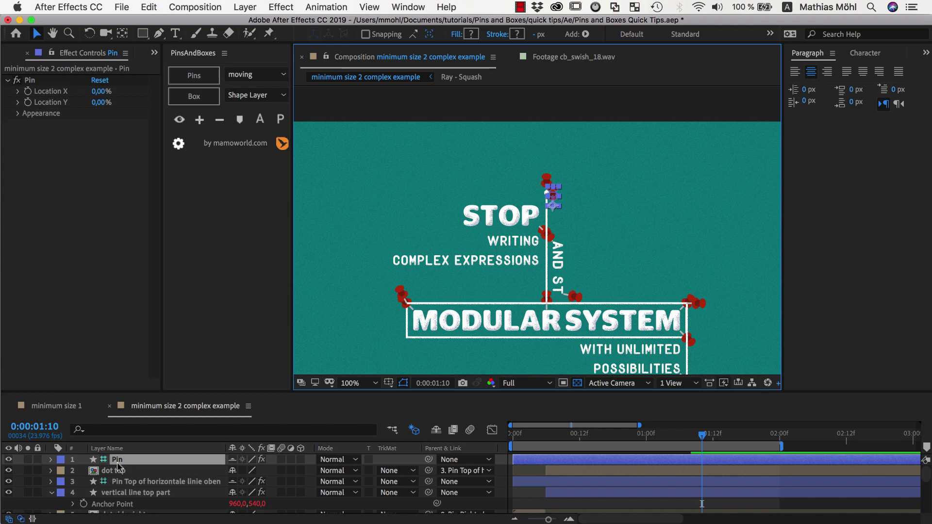
pyautogui.click(545, 300)
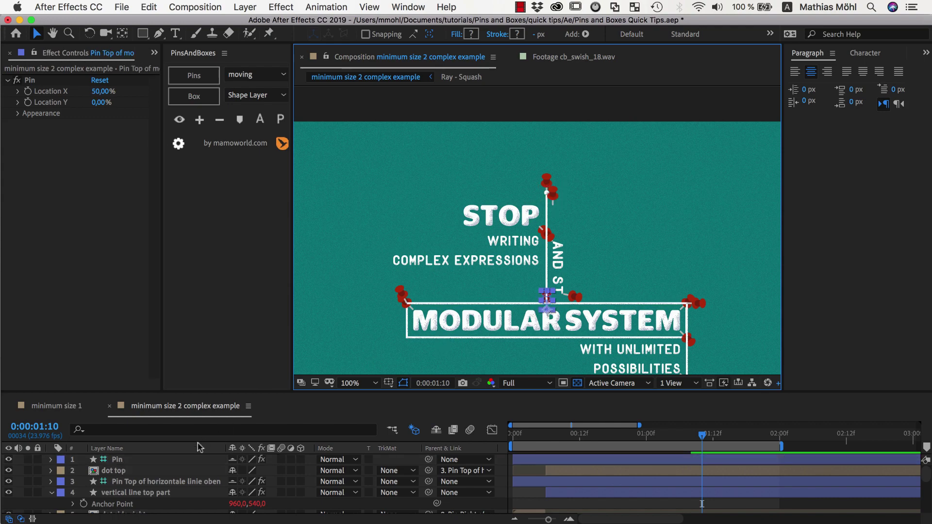
pyautogui.scroll(-10, 177, 483)
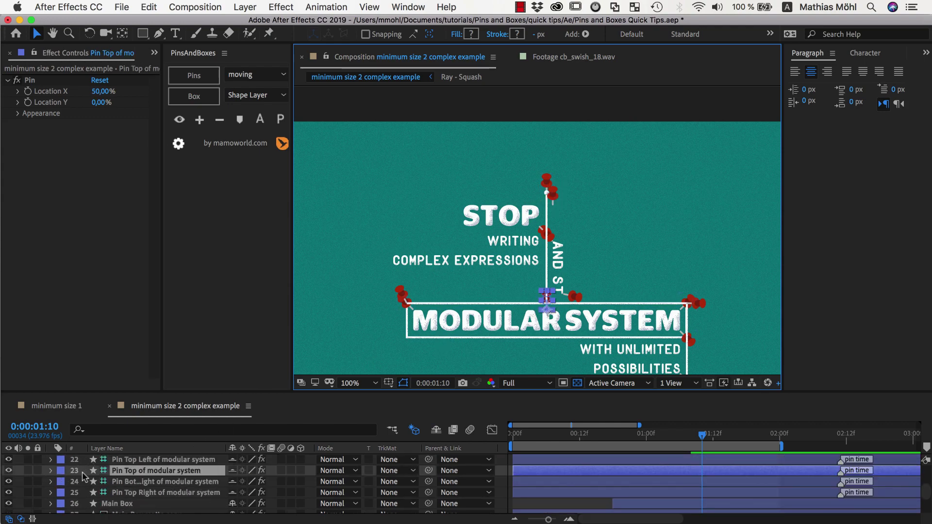
pyautogui.scroll(10, 88, 476)
# - Parent the new Pin layer to 23. Pin Top of modular system
pyautogui.click(116, 460)
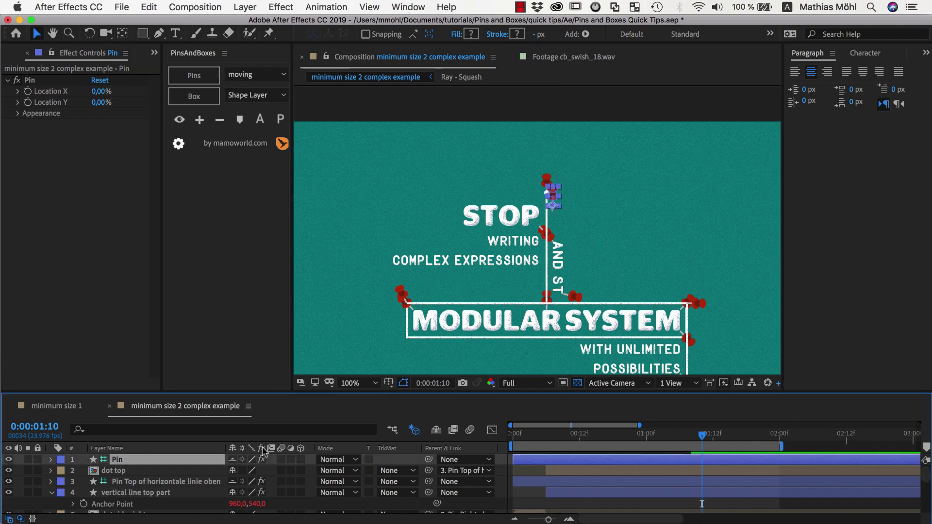
pyautogui.click(488, 460)
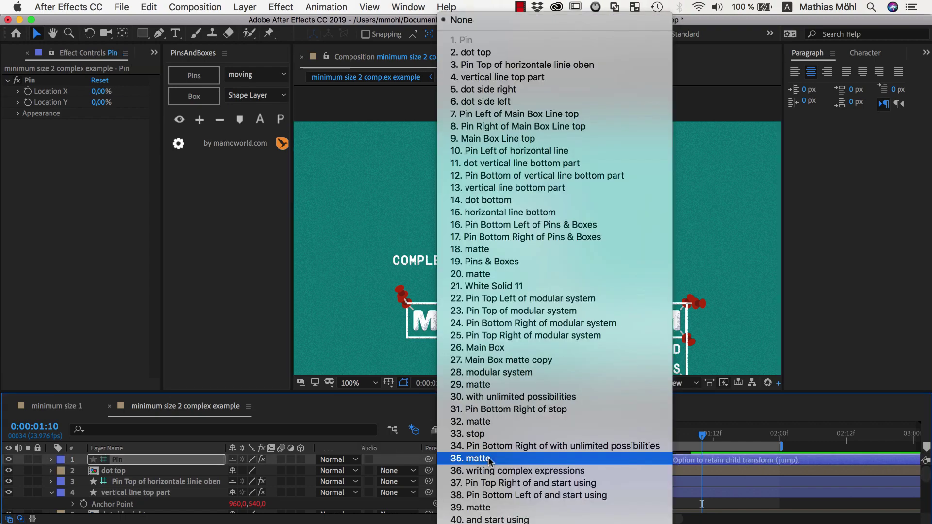
pyautogui.click(473, 315)
pyautogui.click(472, 316)
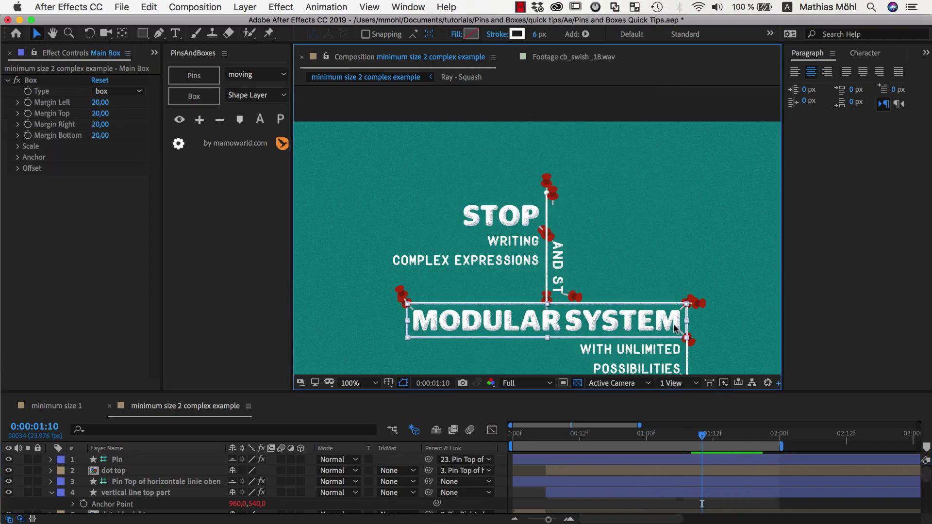
pyautogui.click(175, 33)
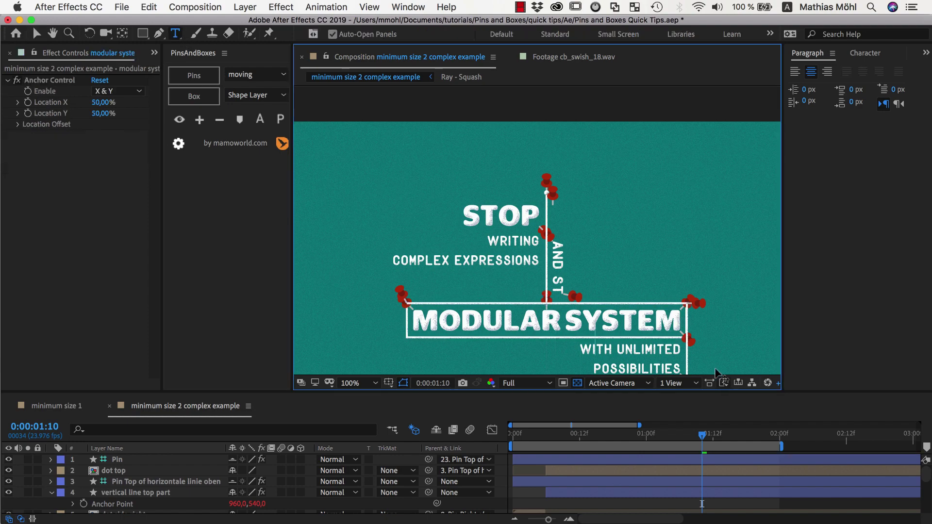